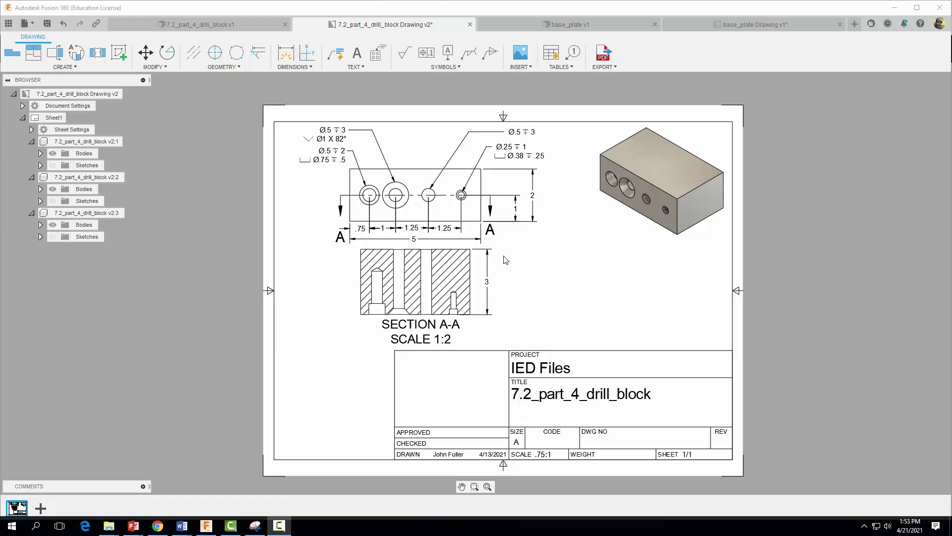
Give the overall 5 width dimension a symmetrical 0.10 tolerance so it reads 5±.1.
double_click(415, 241)
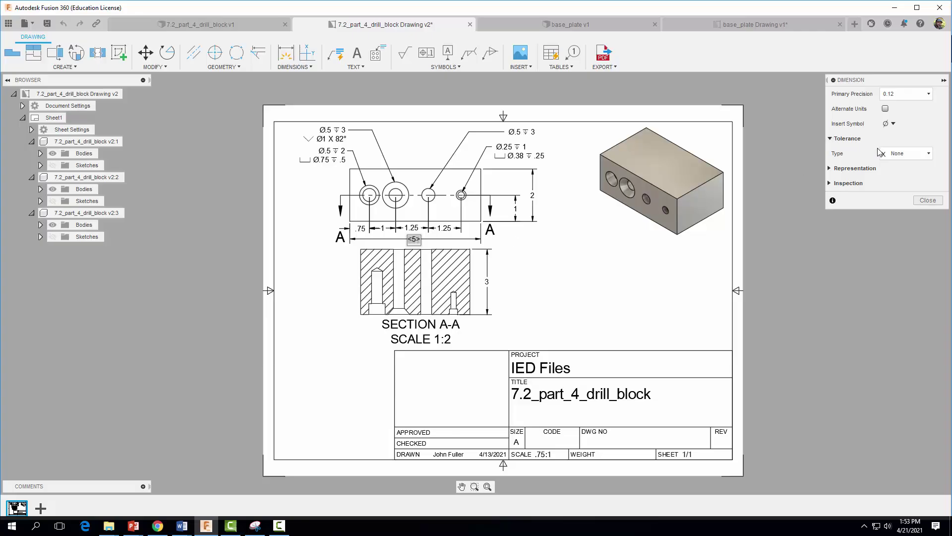
click(897, 153)
click(901, 178)
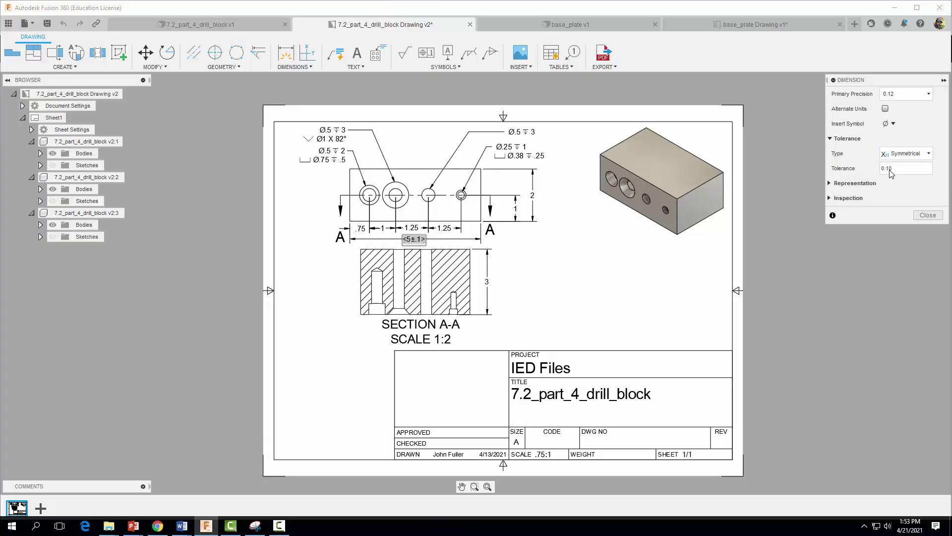
click(882, 172)
drag(896, 168, 886, 169)
click(924, 217)
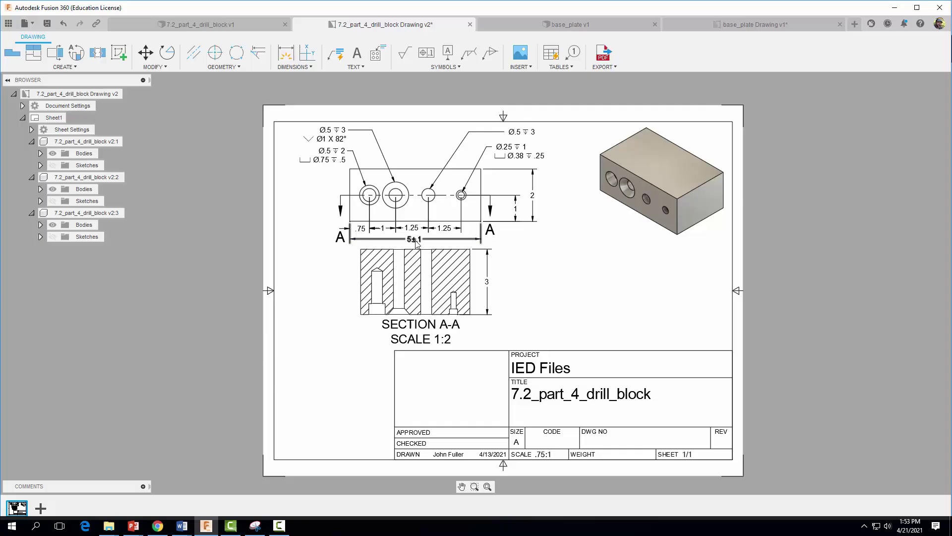
Give the 2 height dimension a symmetrical 0.10 tolerance, making it 2±.1.
double_click(534, 197)
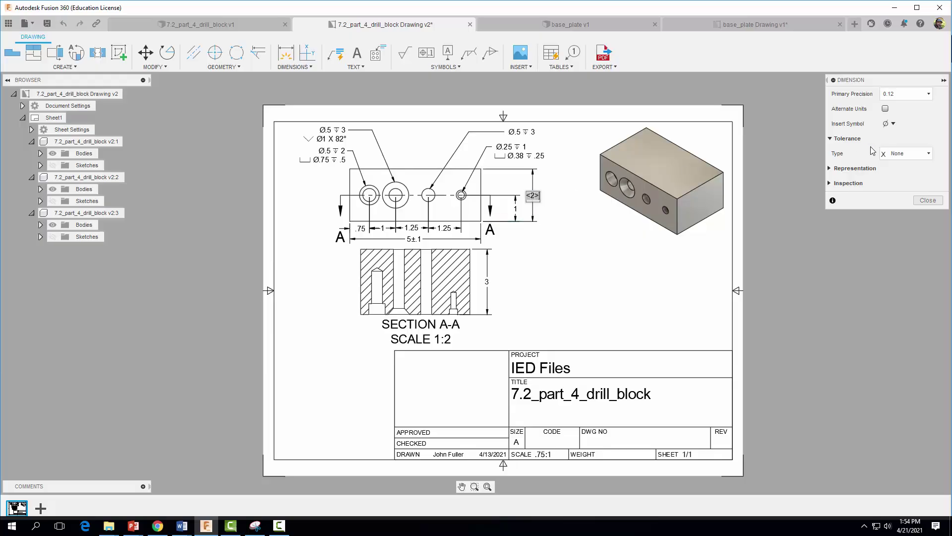
click(901, 153)
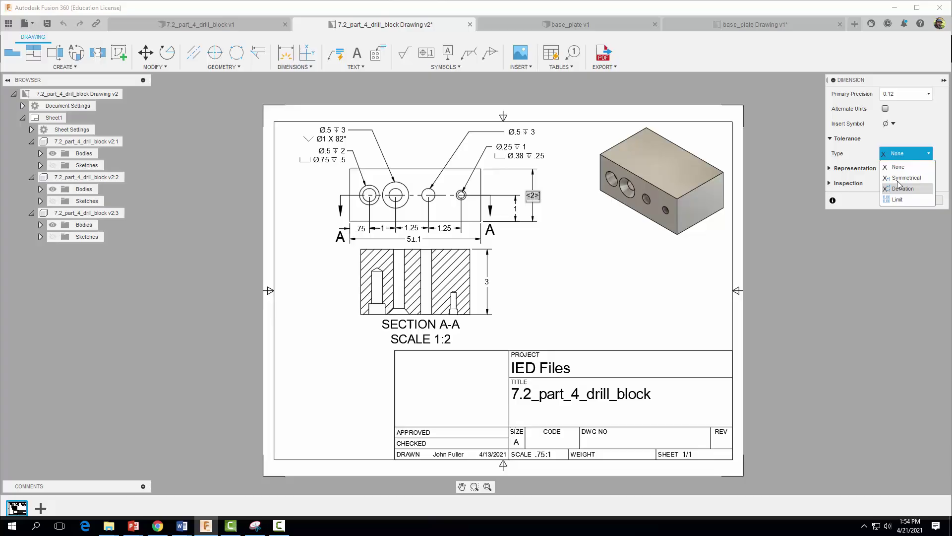
click(896, 178)
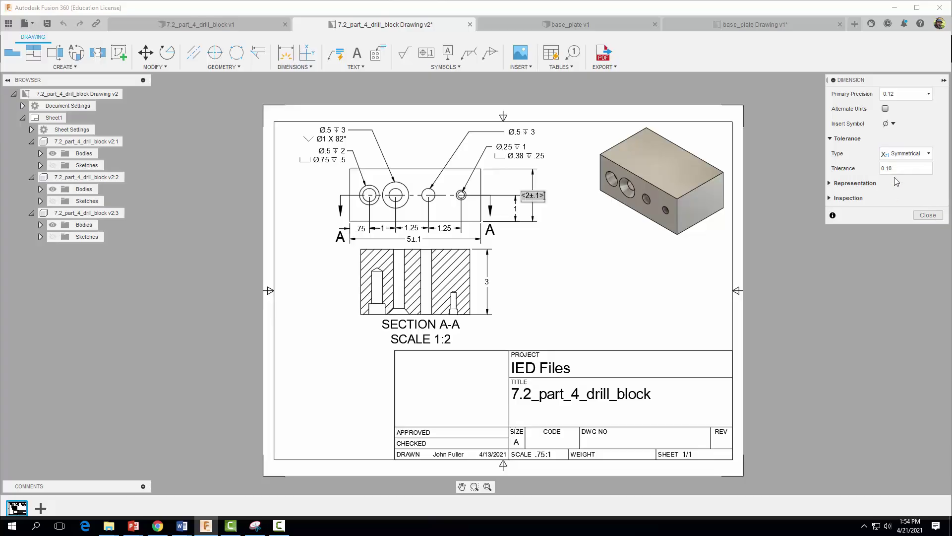
click(888, 168)
drag(894, 168, 872, 172)
click(925, 216)
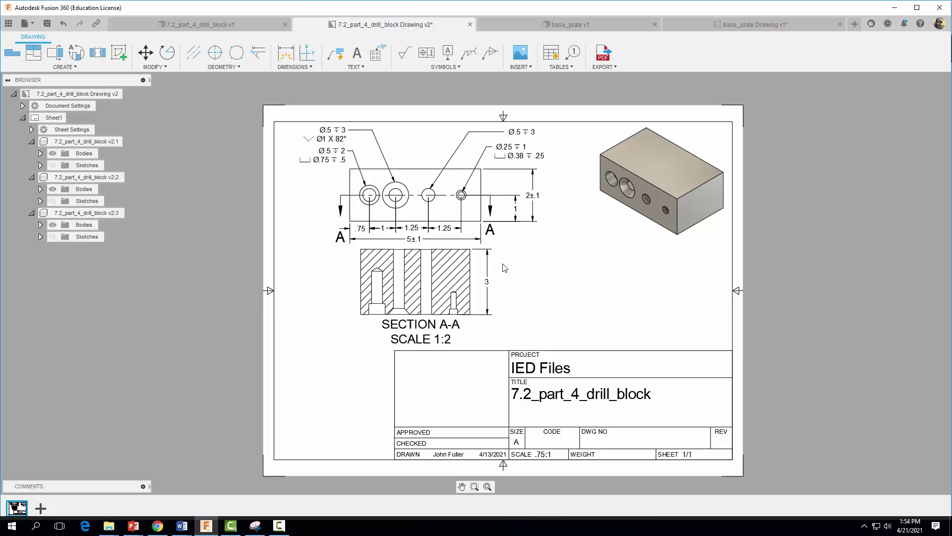
Give the section's 3 dimension a symmetrical 0.10 tolerance, making it 3±.1.
double_click(487, 283)
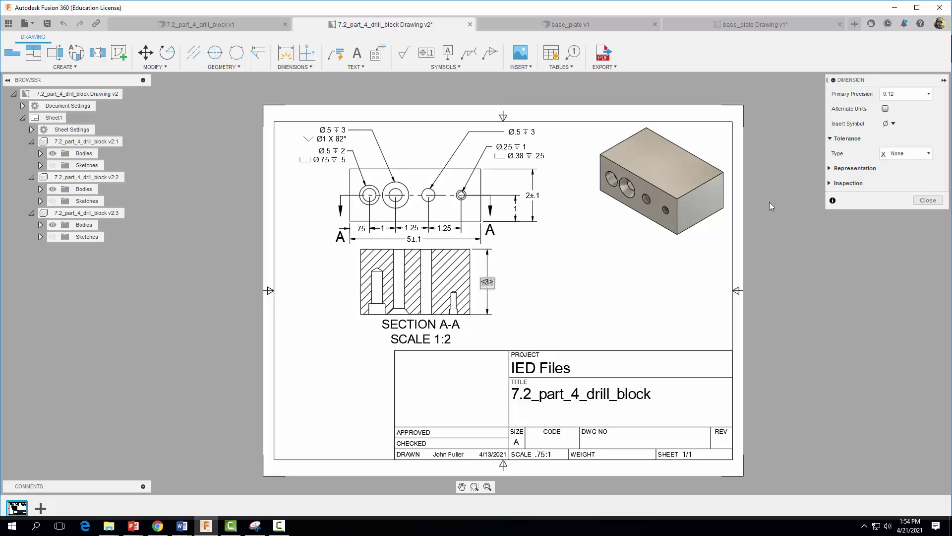
click(906, 154)
click(897, 183)
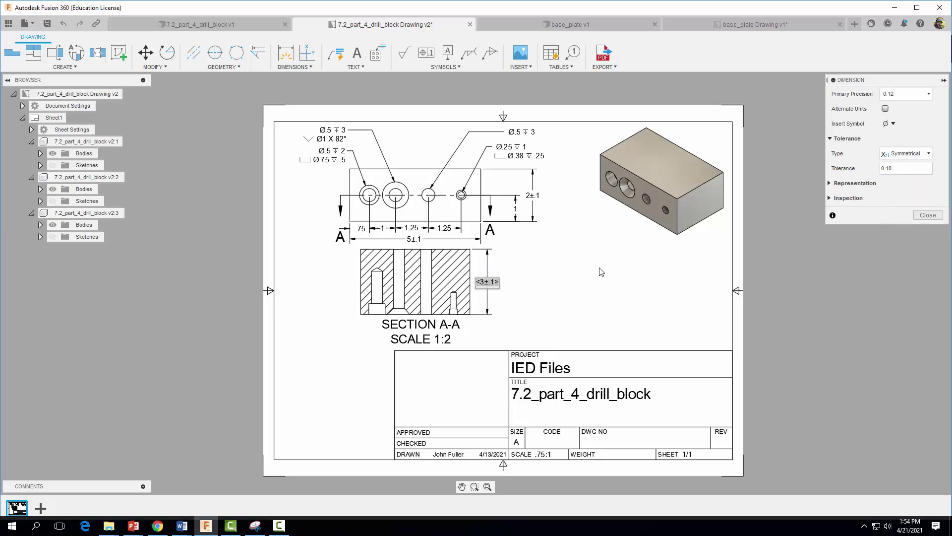
click(882, 168)
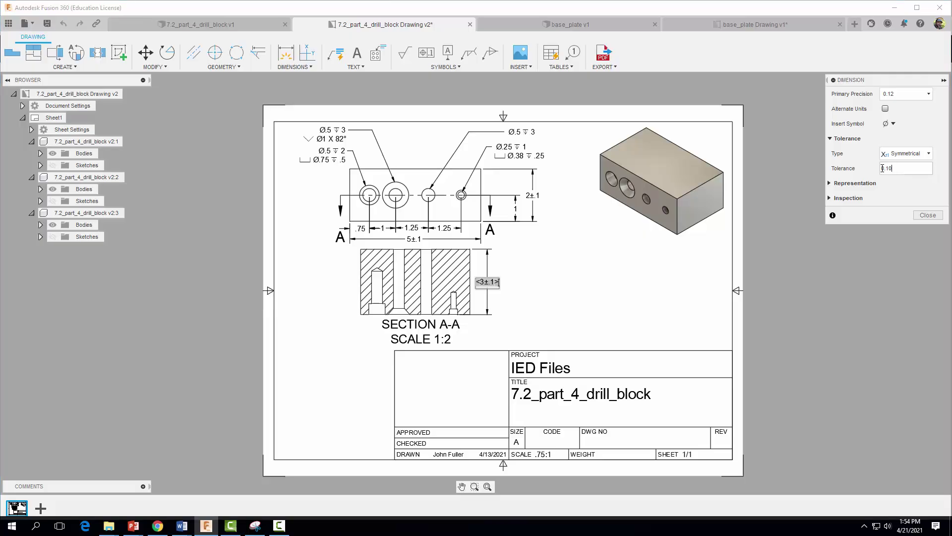
click(928, 215)
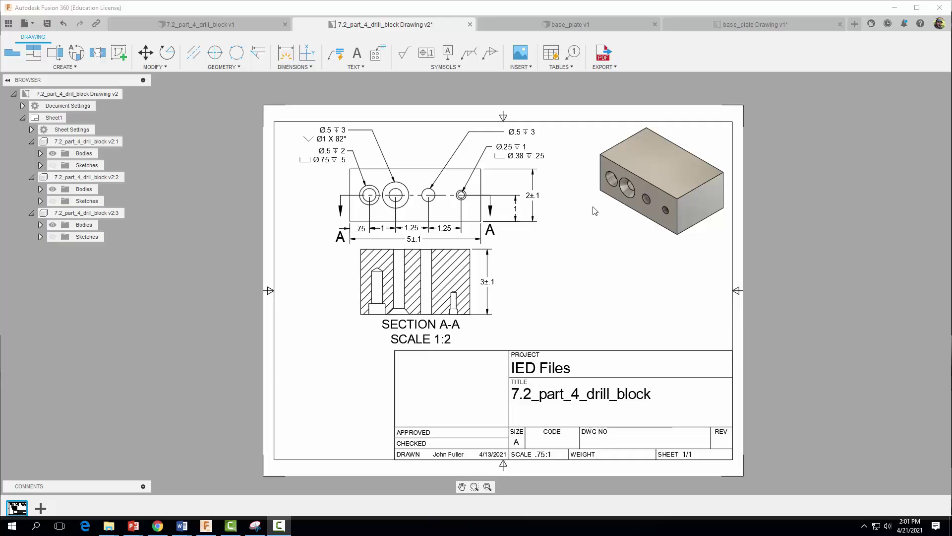
Make the vertical 1 dimension a limit dimension with upper 0.03 and lower 0.00.
click(518, 213)
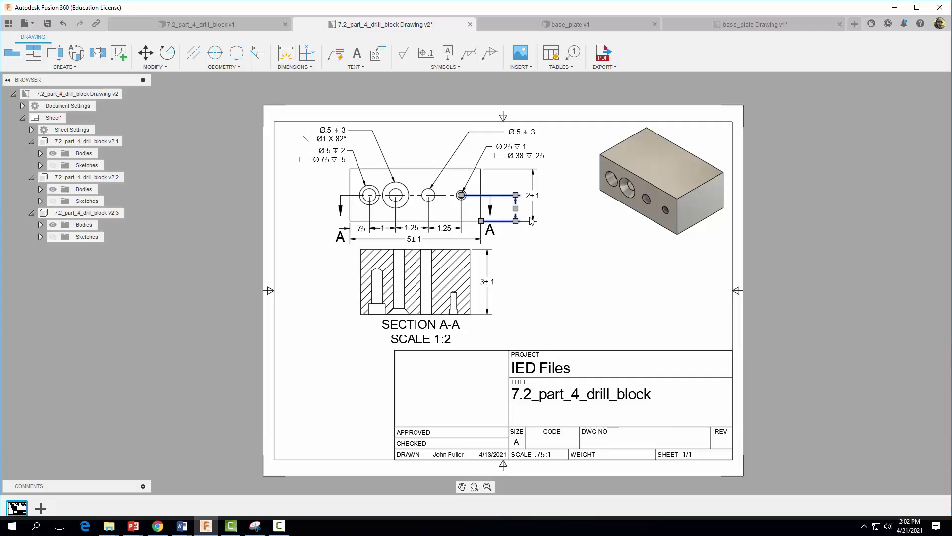
double_click(517, 209)
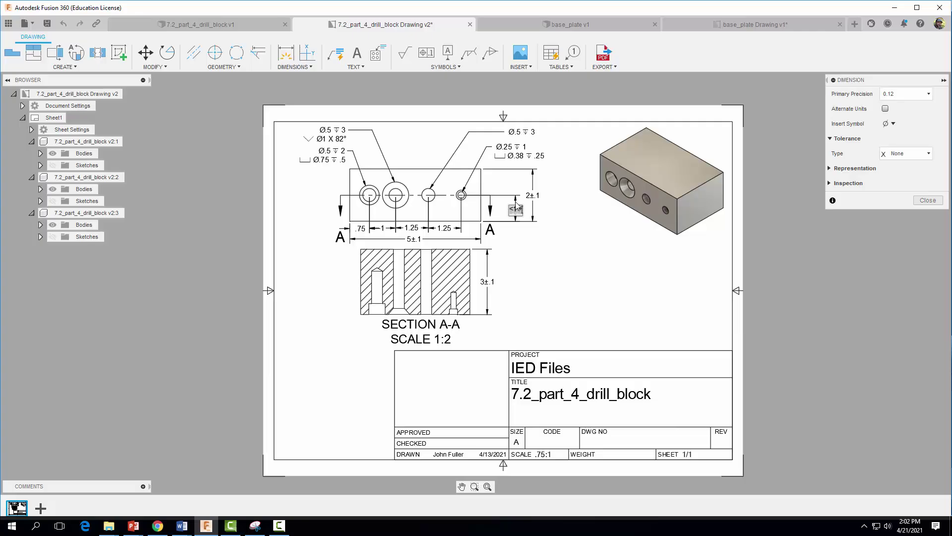
click(906, 153)
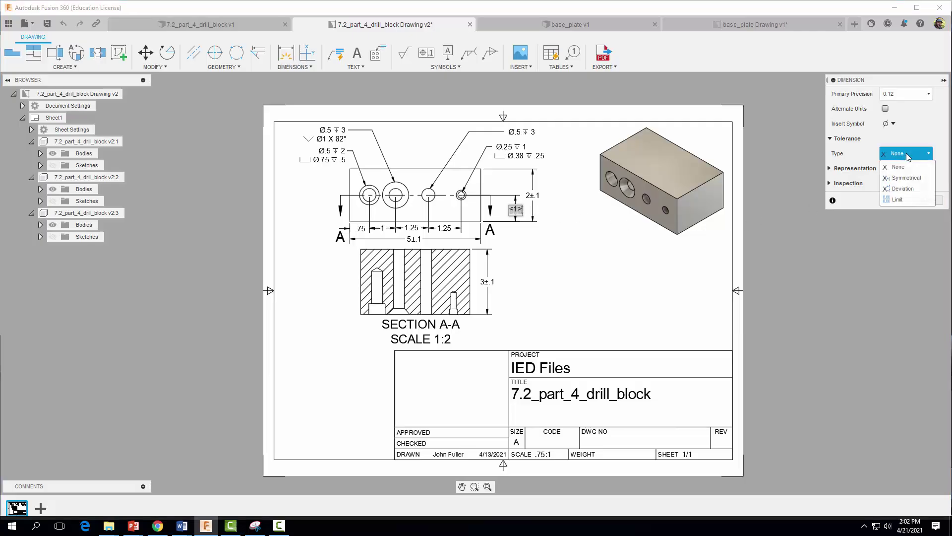
click(901, 195)
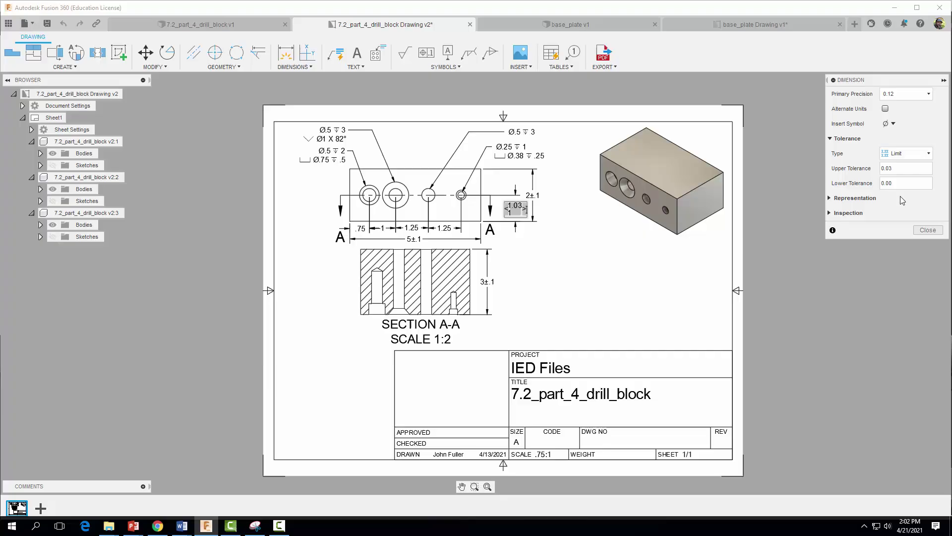
click(879, 169)
double_click(893, 169)
double_click(890, 183)
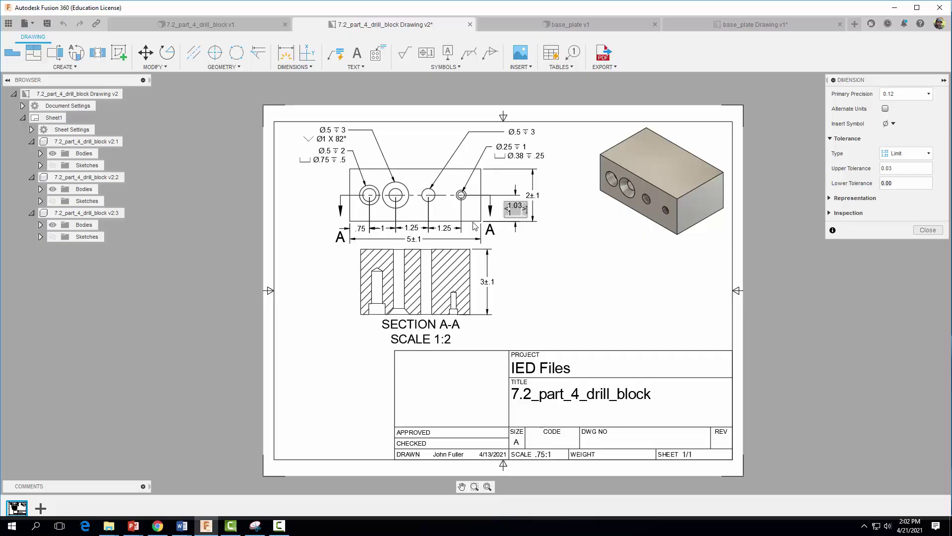
click(925, 230)
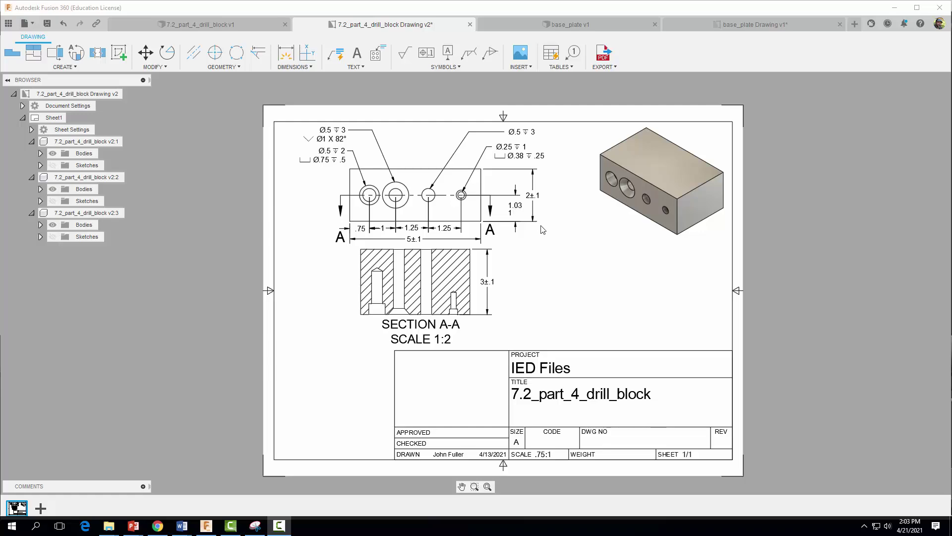
click(446, 228)
click(411, 230)
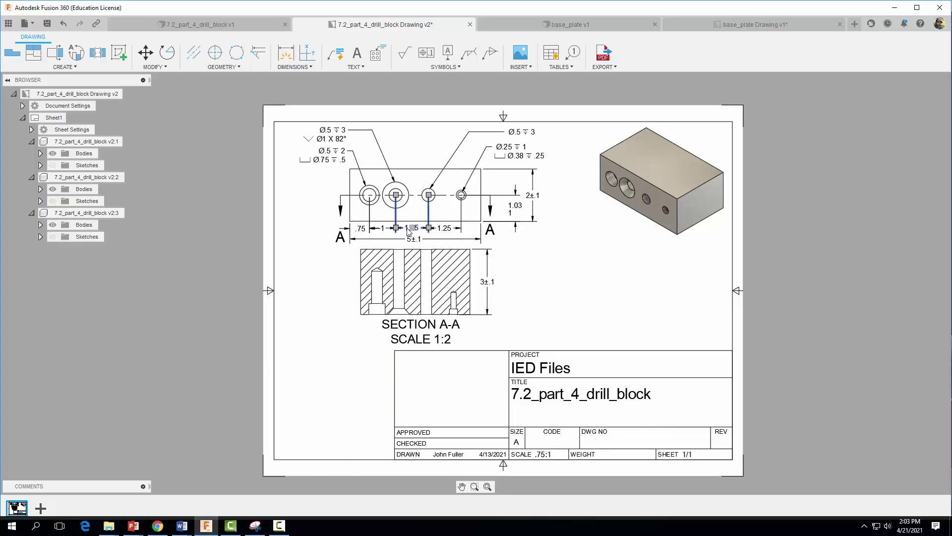
click(386, 231)
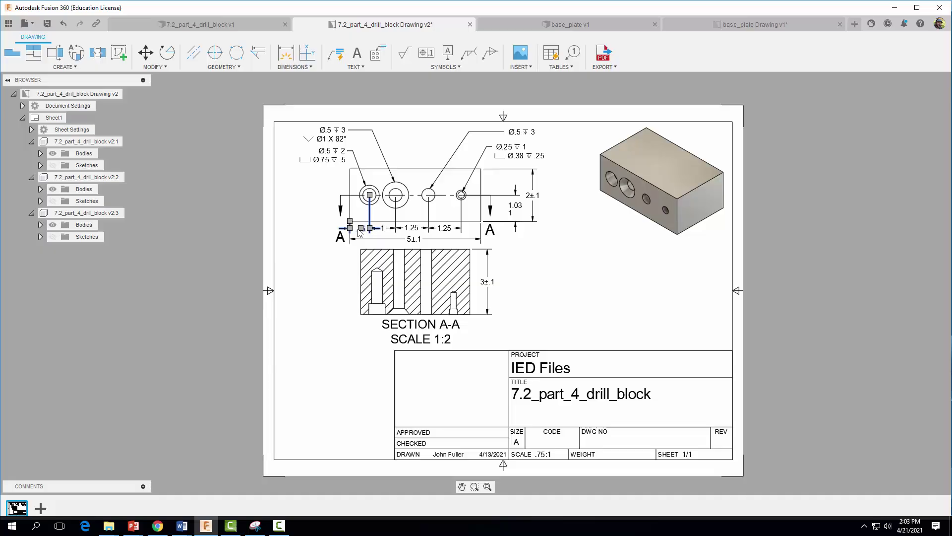
click(360, 233)
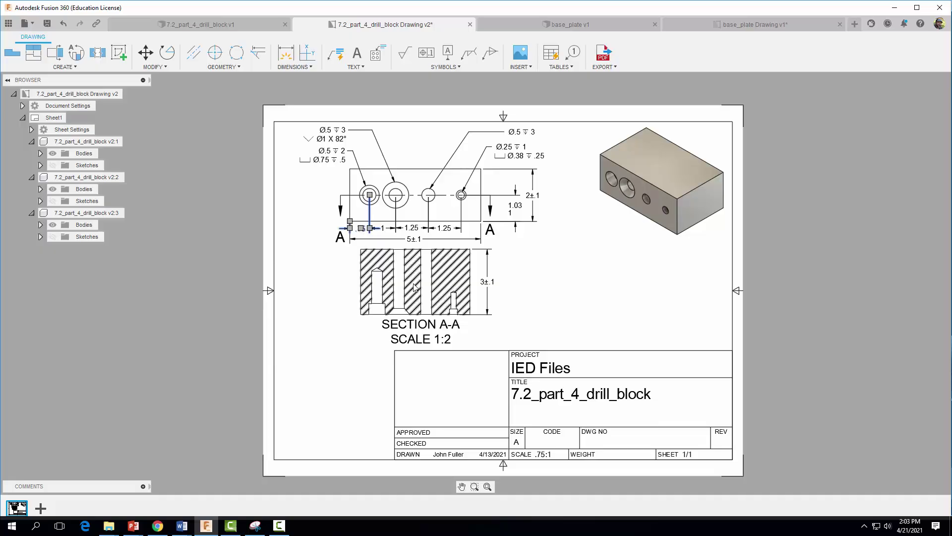
click(581, 278)
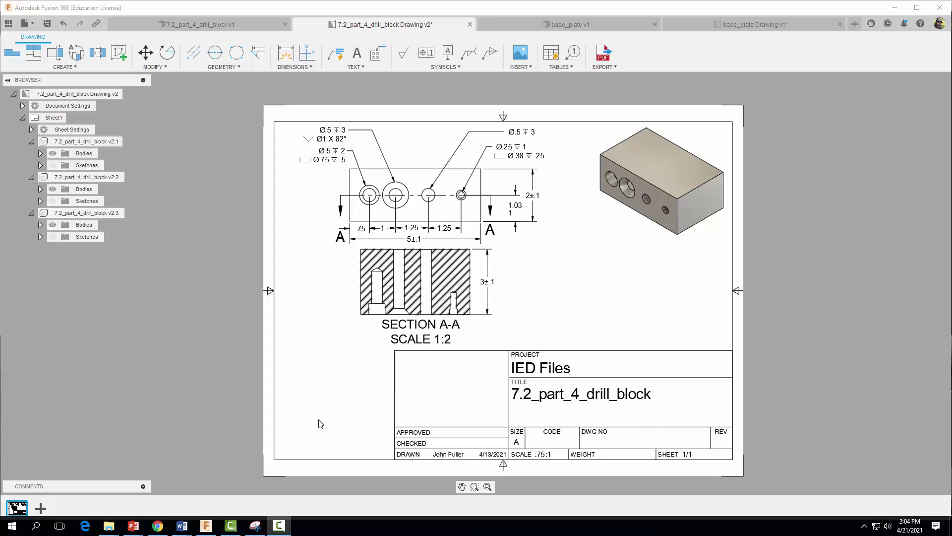
Place a custom table left of the title block and delete its columns D and C.
click(559, 67)
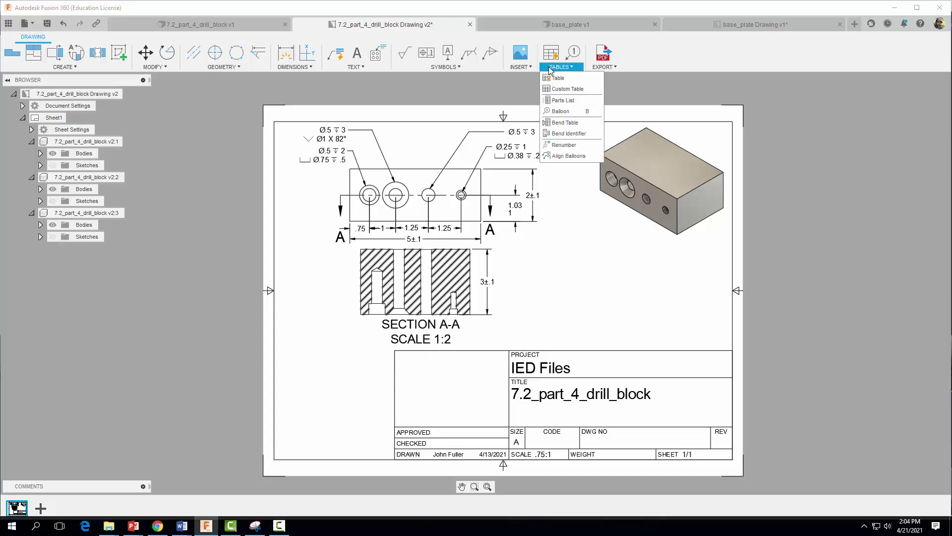
click(558, 88)
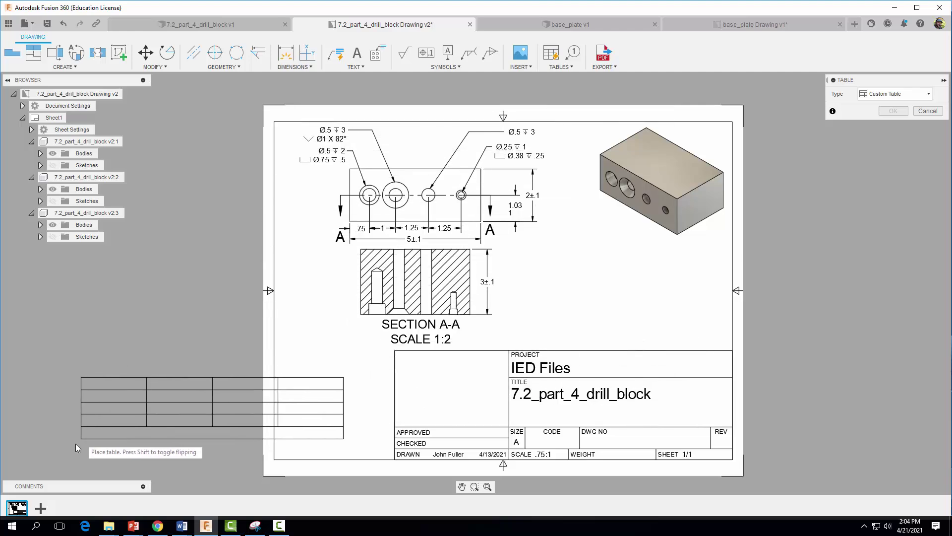
click(105, 439)
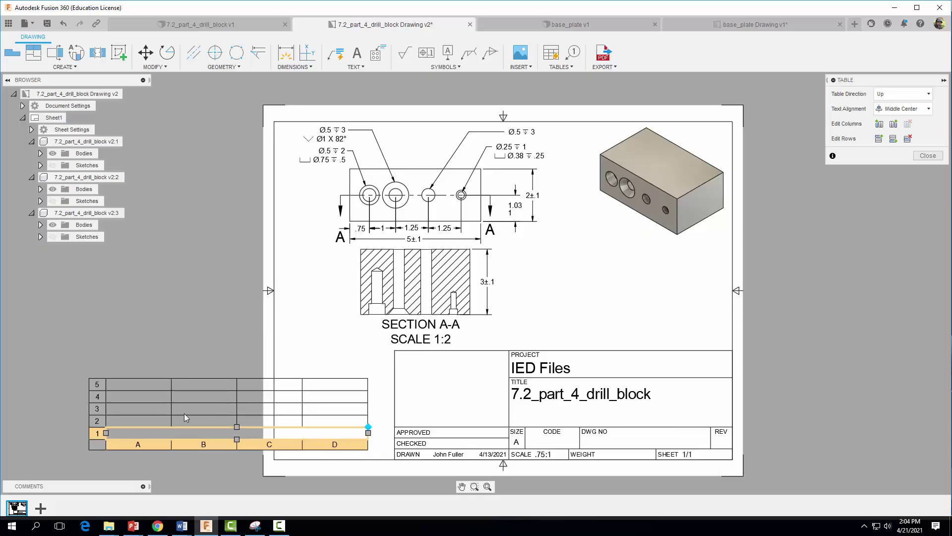
click(345, 384)
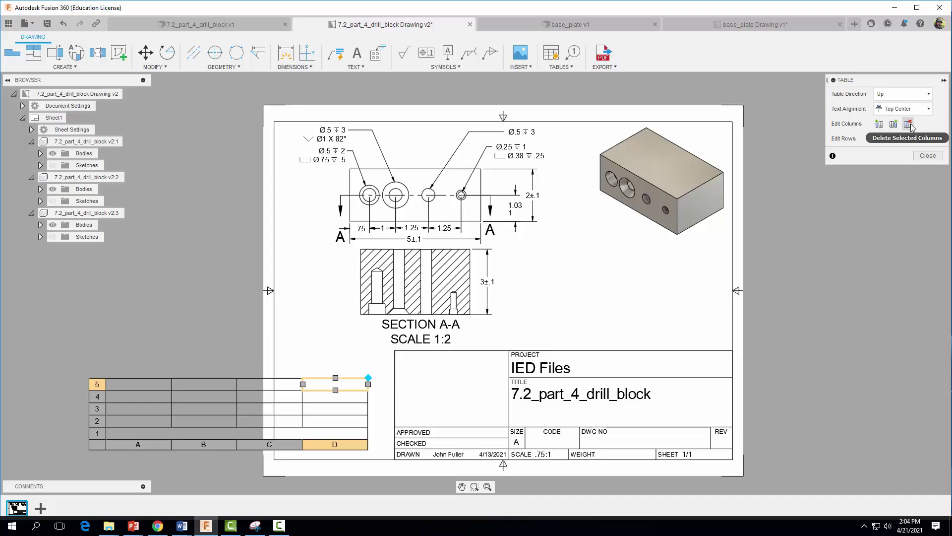
click(909, 124)
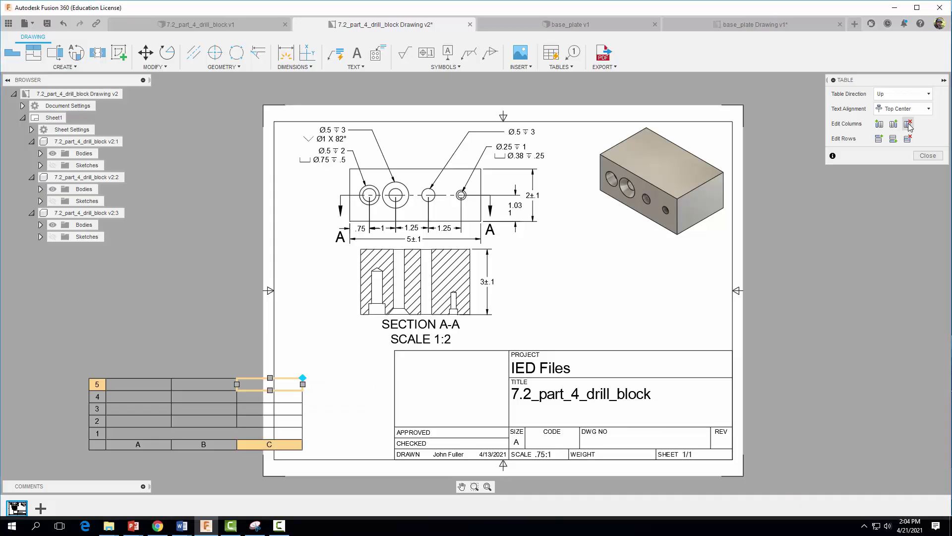
click(909, 124)
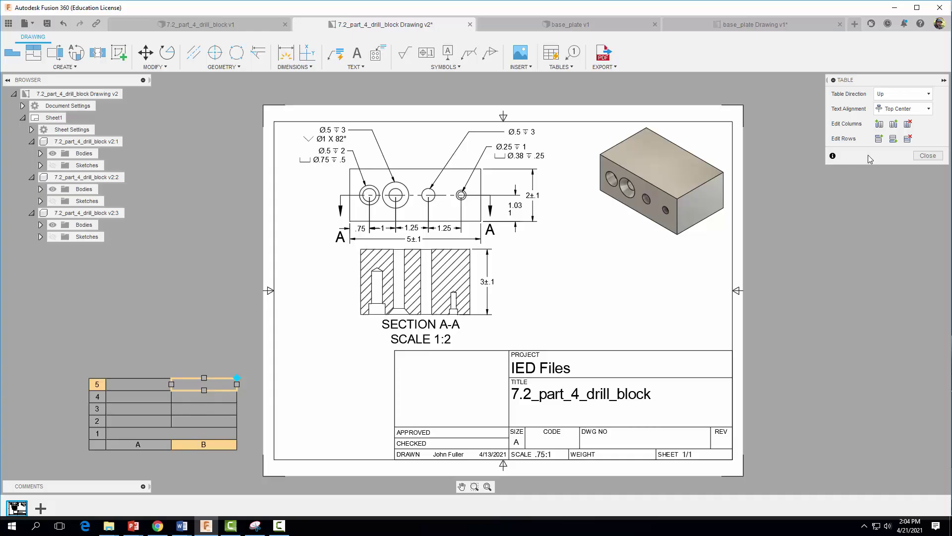
click(919, 157)
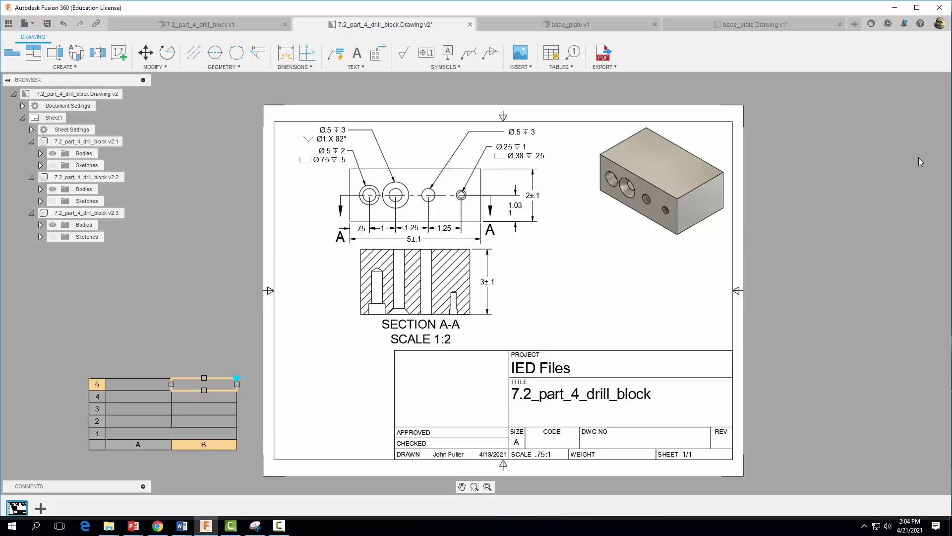
Type 'General Tolerance Table' into the merged bottom row and make it bold.
double_click(157, 435)
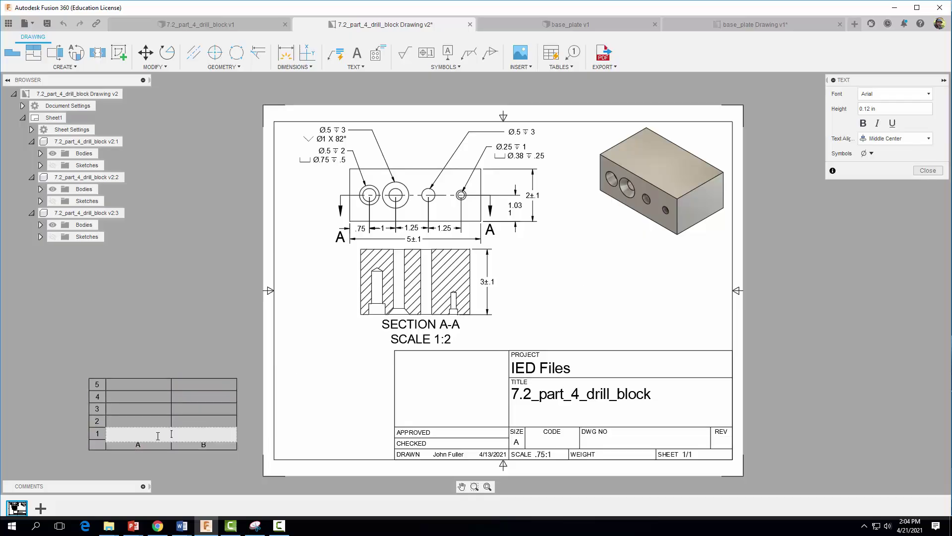
text(General Tolerance Table)
drag(216, 434, 130, 433)
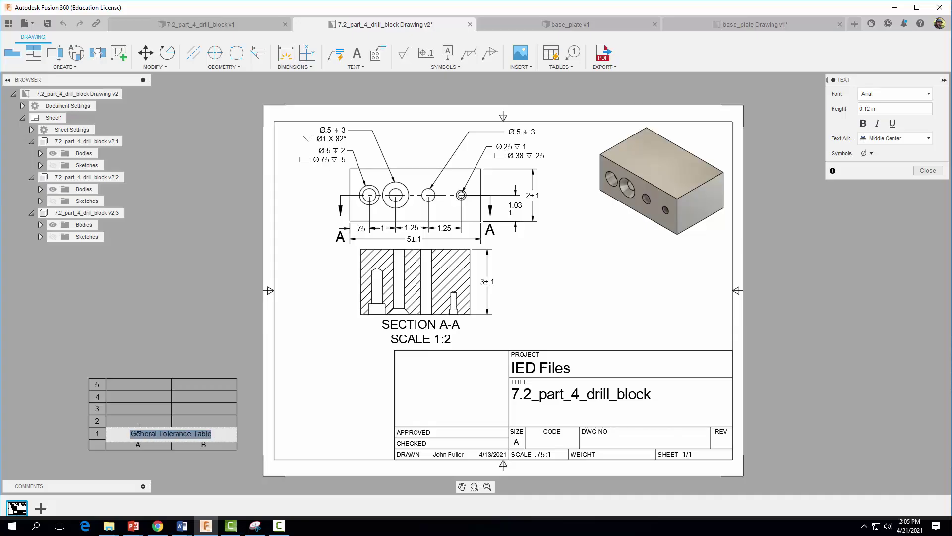
click(863, 124)
click(928, 171)
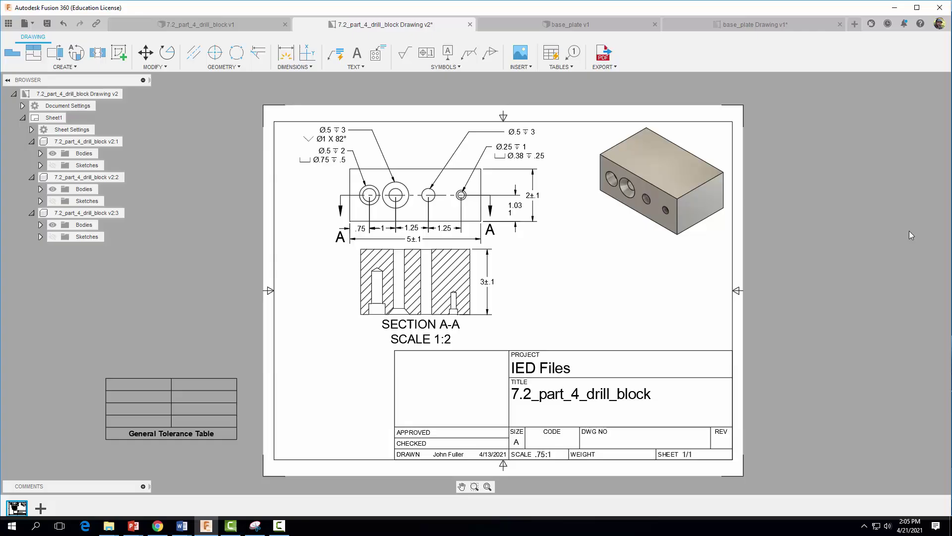
Move the General Tolerance Table by its lower-left corner onto the sheet beside the title block.
double_click(184, 422)
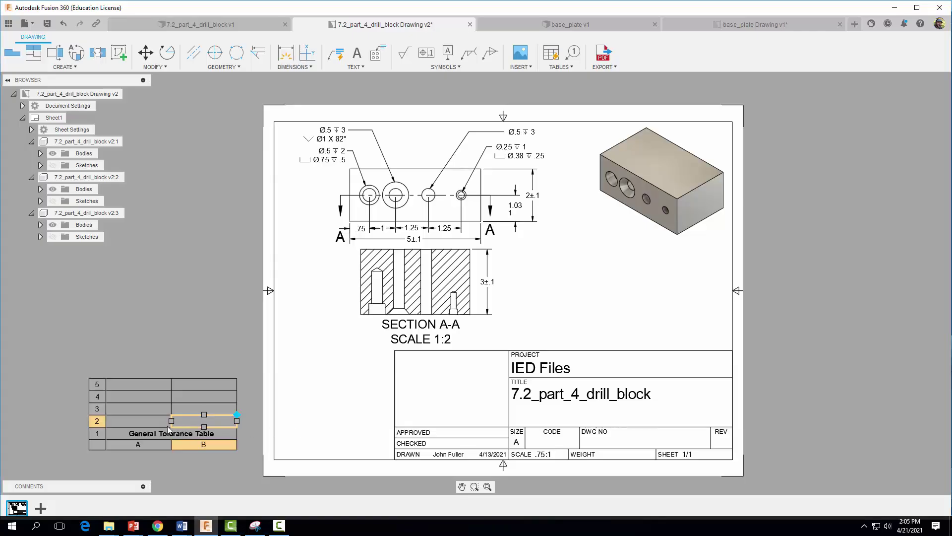
click(137, 458)
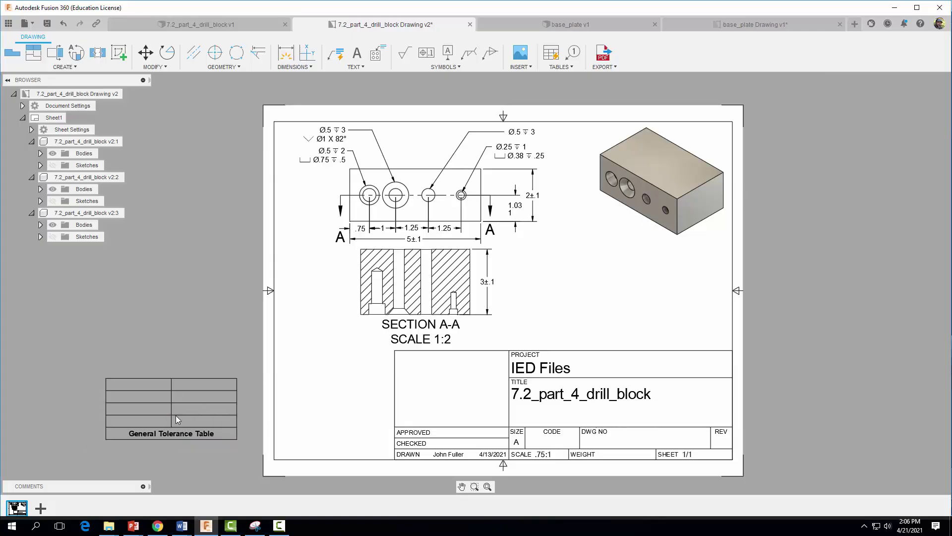
double_click(146, 433)
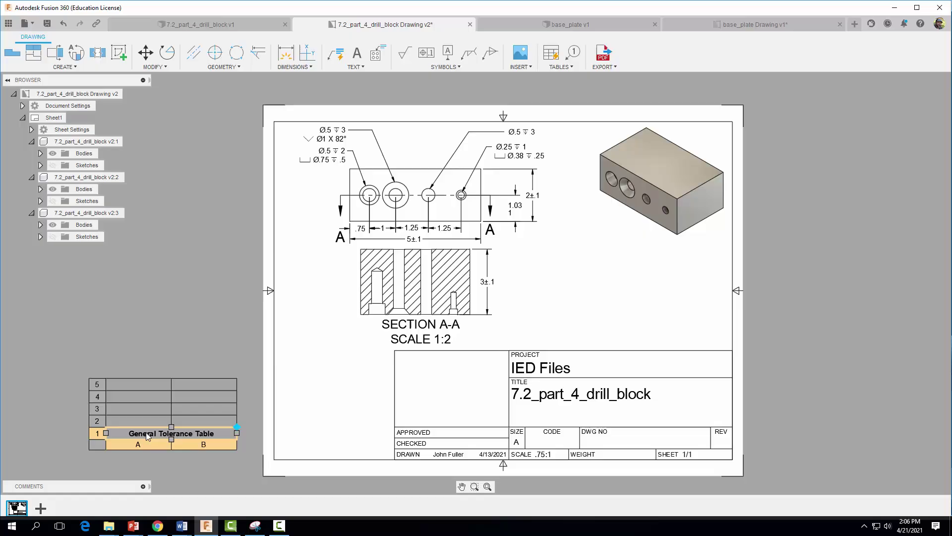
click(216, 352)
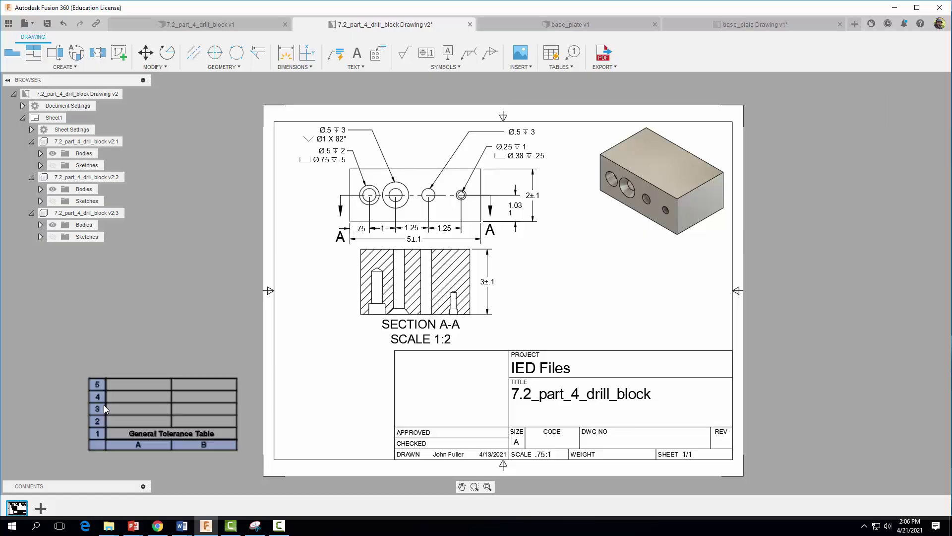
click(104, 407)
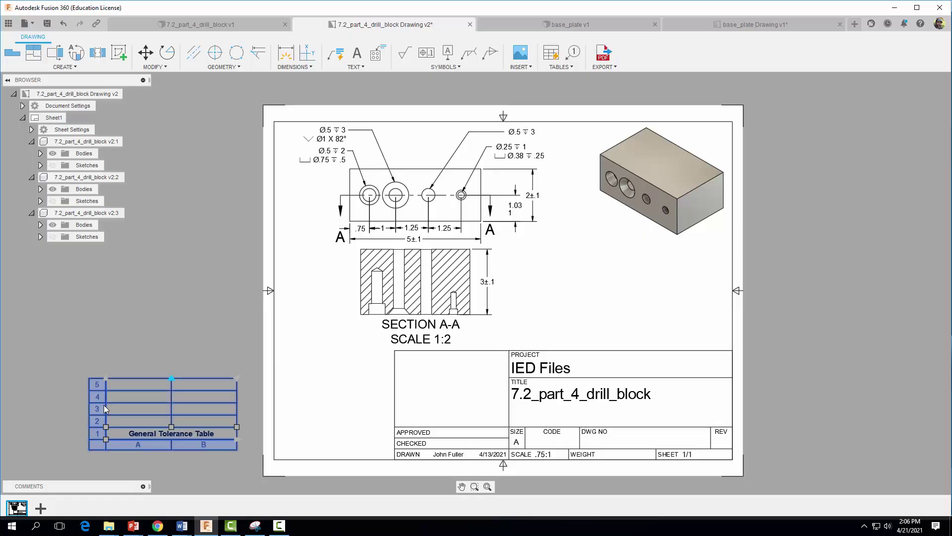
click(106, 439)
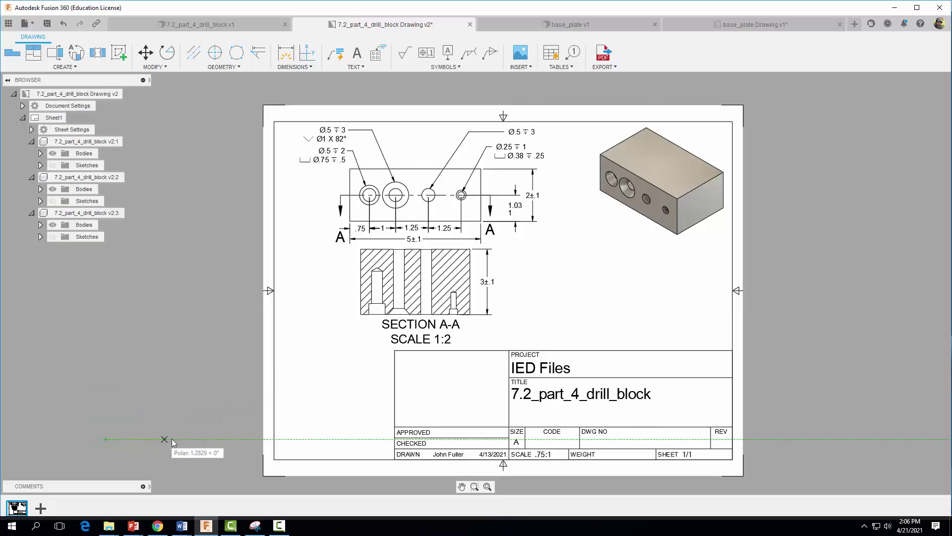
click(262, 440)
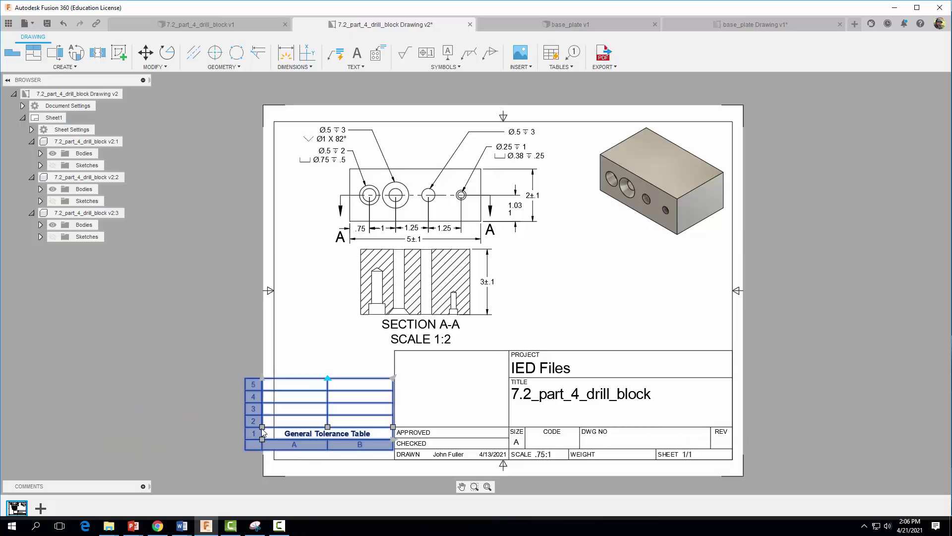
Pull in the table's left and right edges and shift the column divider to fit.
click(262, 426)
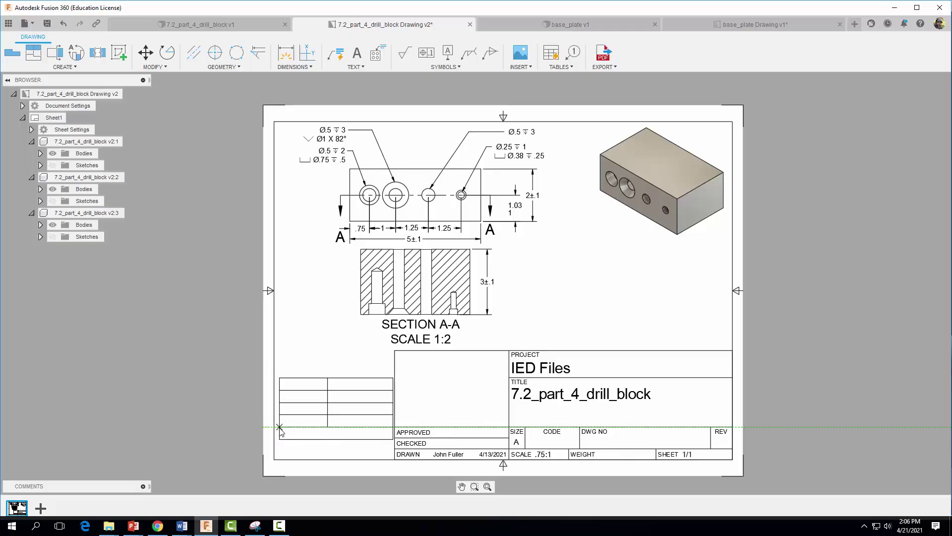
click(279, 427)
click(394, 427)
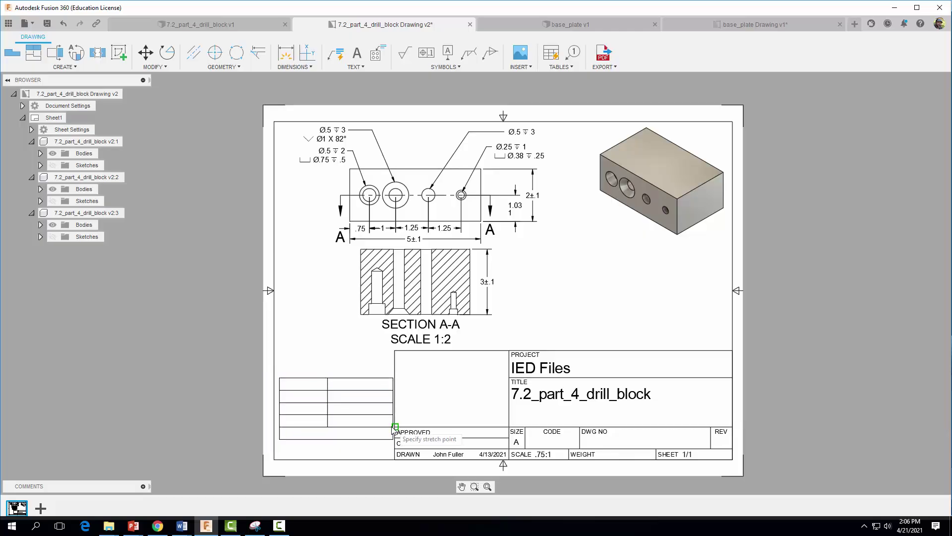
click(381, 428)
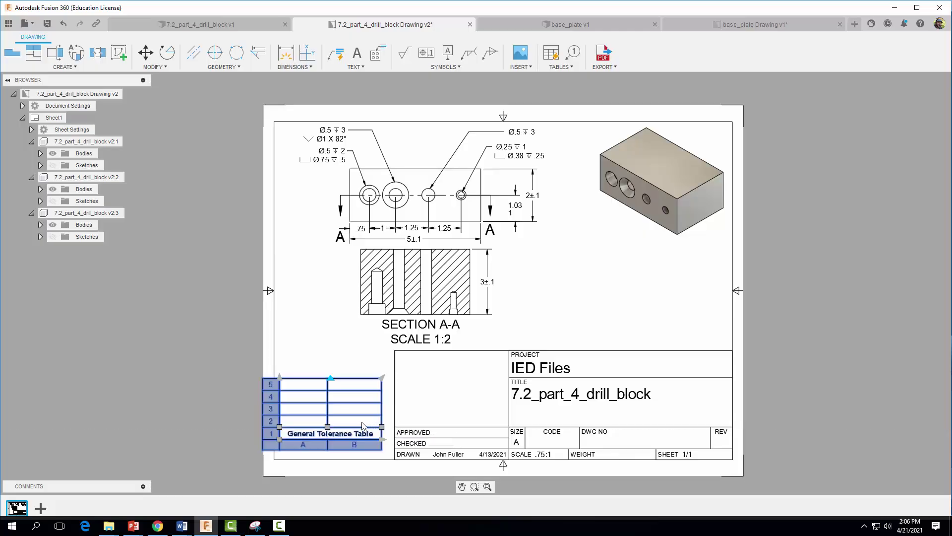
click(327, 427)
click(336, 428)
Enter the headings 'Linear Dimensions' in cell A5 and 'Angles' in cell B5.
double_click(303, 389)
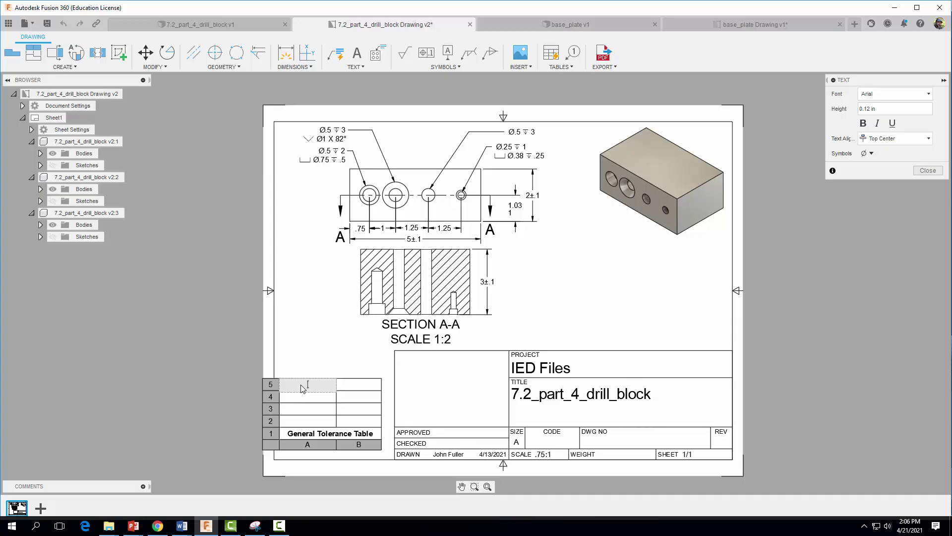
text(Linear Dimensions)
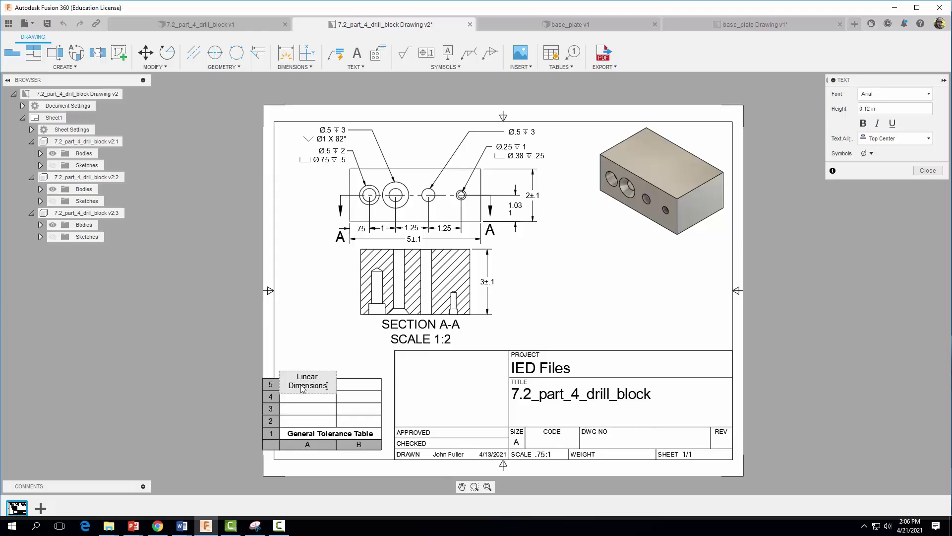
click(360, 387)
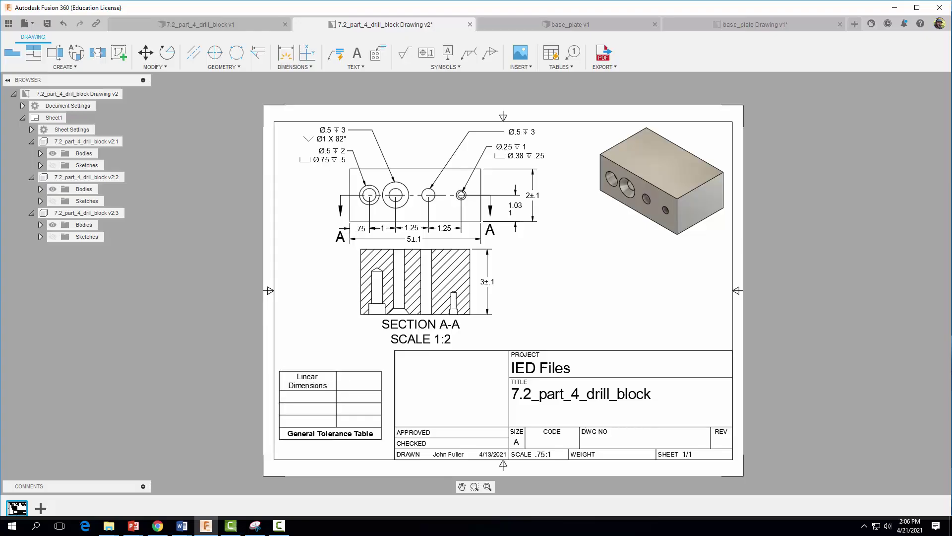
click(350, 386)
double_click(351, 385)
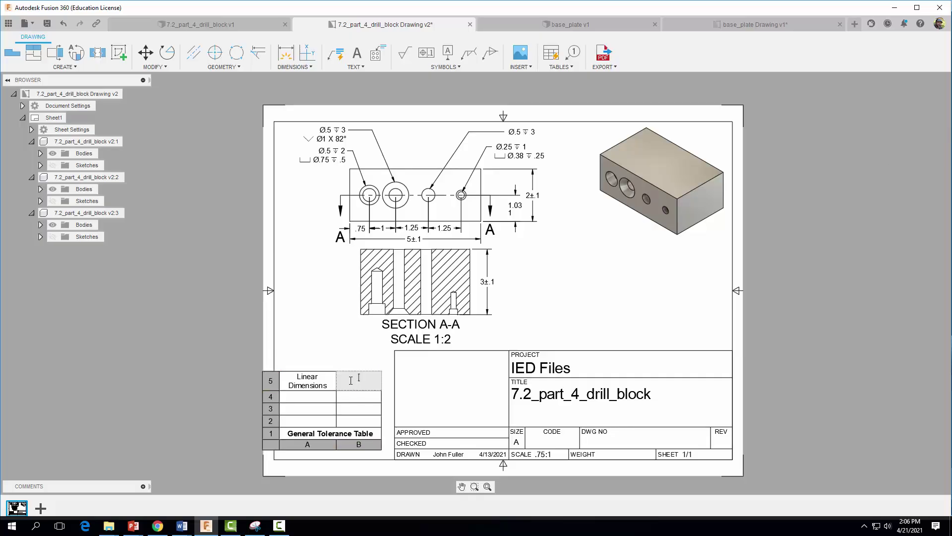
text(Angles)
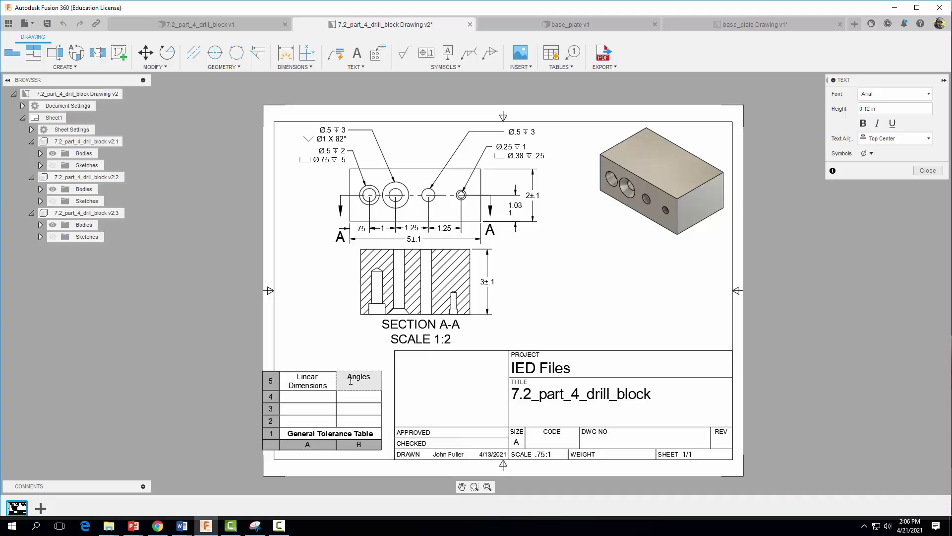
key(Return)
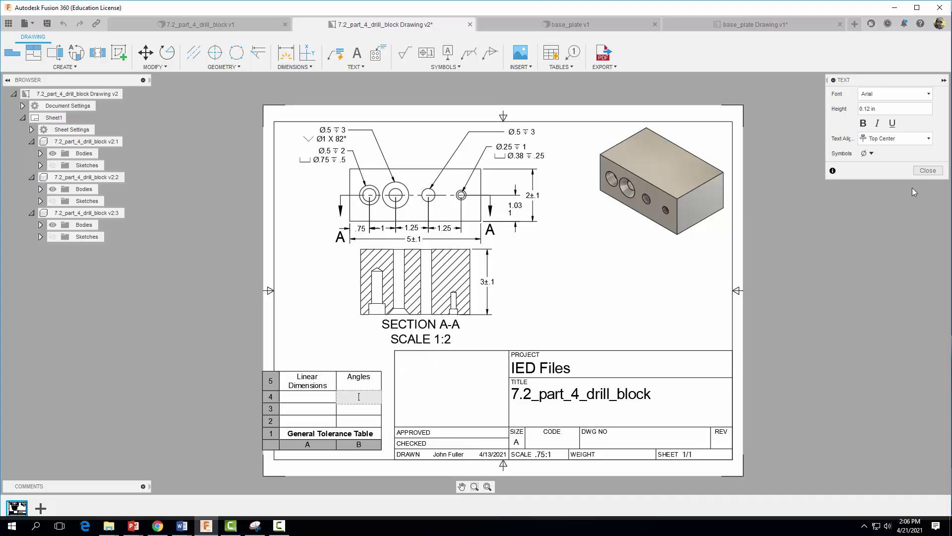
click(925, 172)
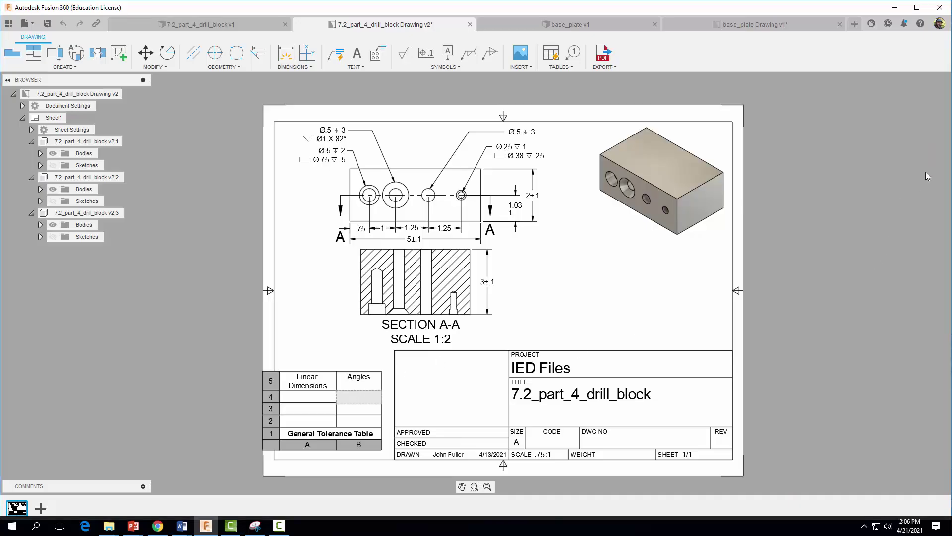
Fill cell A4 with 'X.X ± 0.02', taking the ± sign from the Symbols list.
click(293, 398)
double_click(295, 398)
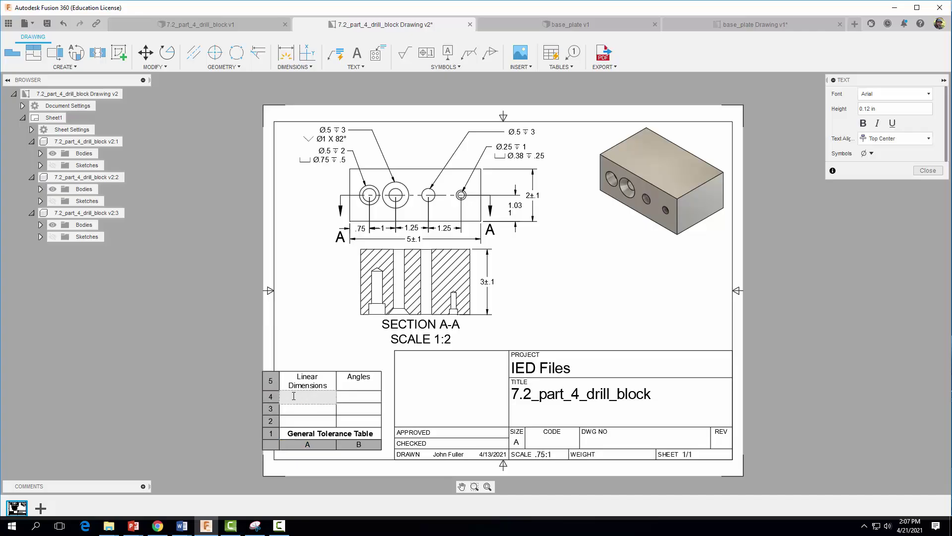
text(X X 0.02)
click(307, 395)
click(866, 152)
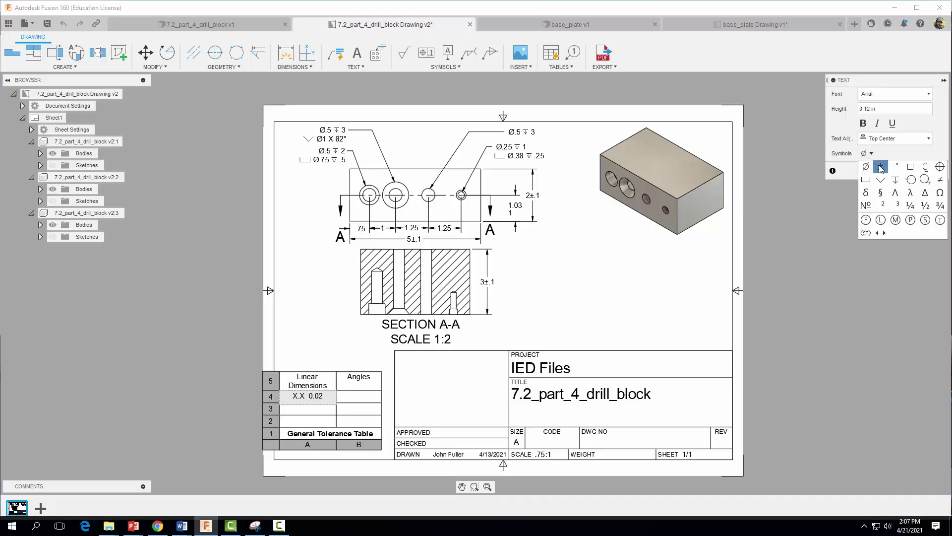
click(880, 170)
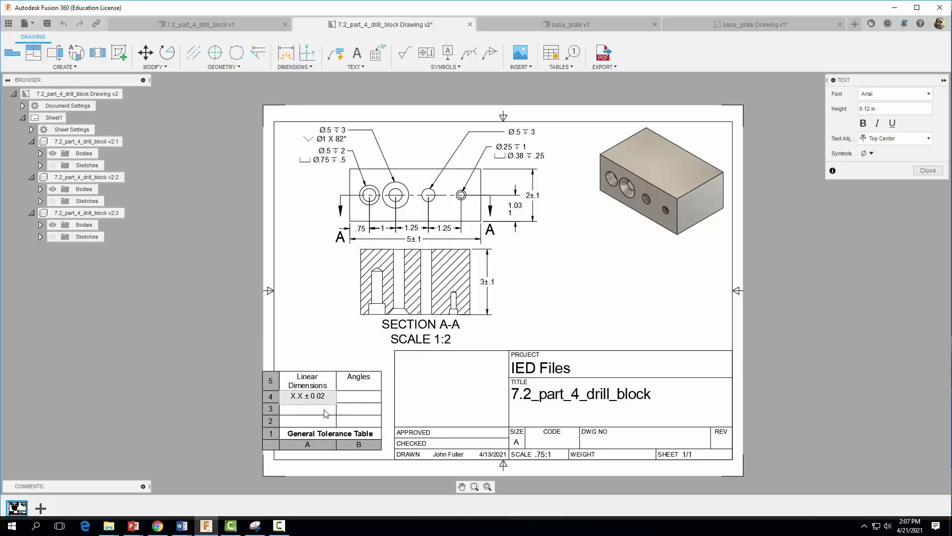
Fill cell A3 with 'X.XX ± 0.01', inserting the ± symbol before 0.01.
double_click(298, 408)
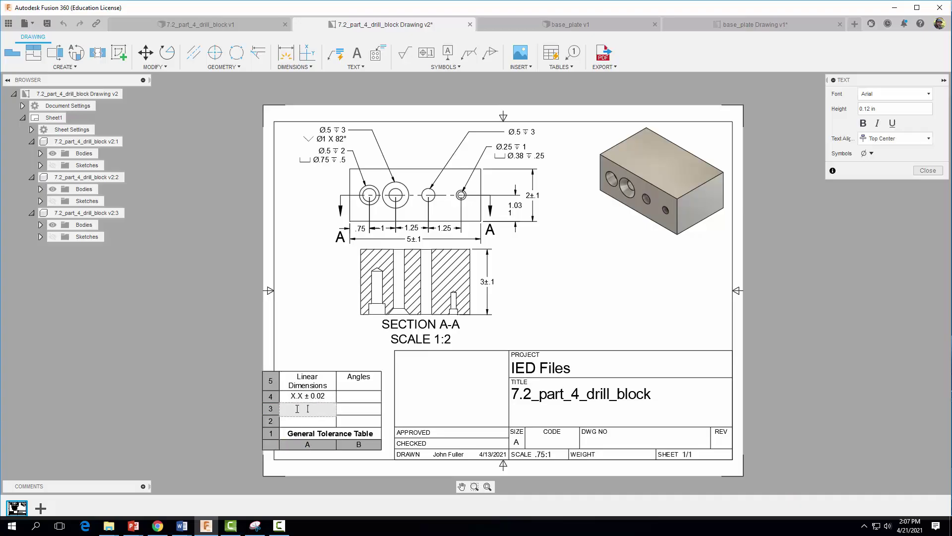
text(X.XX 0.01)
click(310, 407)
click(867, 153)
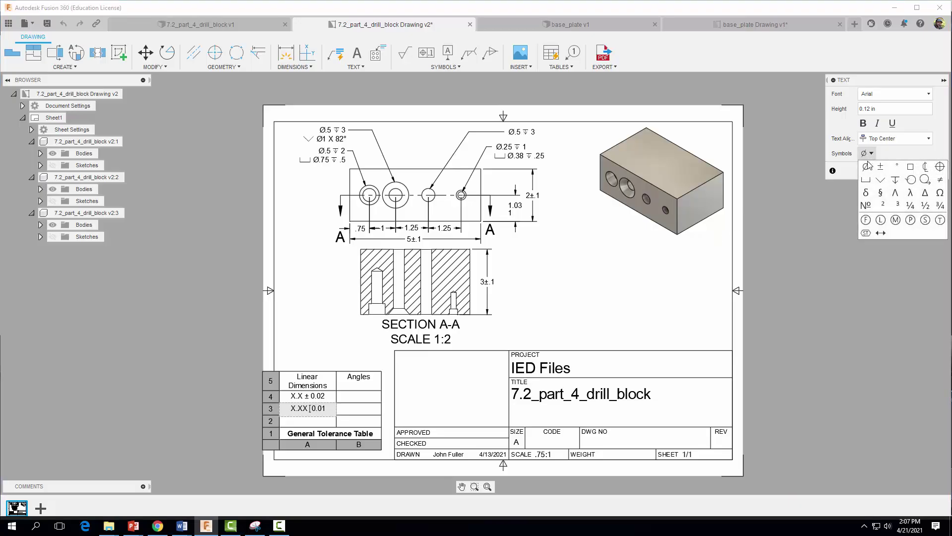
click(881, 166)
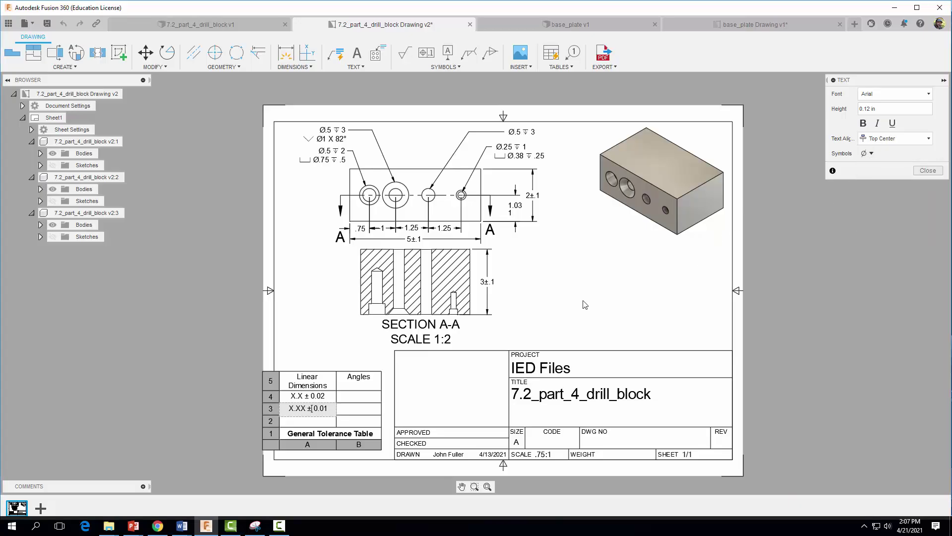
click(304, 422)
Fill cell A2 with 'X.XXX ± 0.005', inserting the ± symbol.
double_click(312, 421)
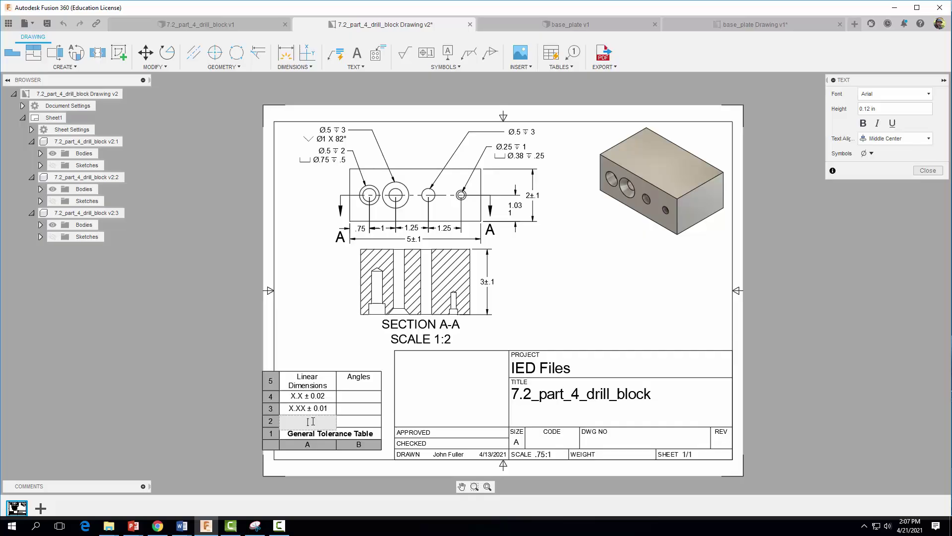
text(X.XXX ± 0.005)
click(871, 154)
click(871, 171)
Enter '± 5°' in cell B4 using the ± and degree symbols.
click(357, 397)
click(359, 400)
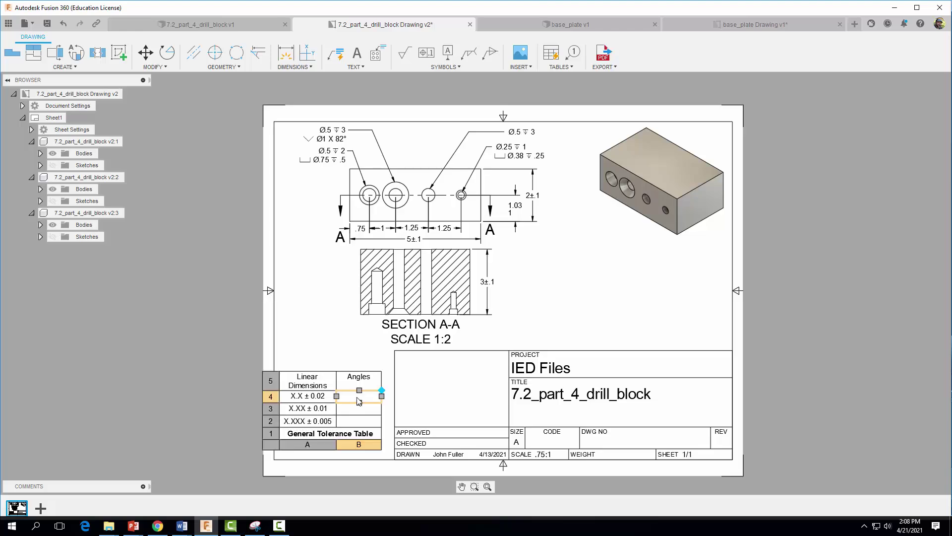
double_click(357, 397)
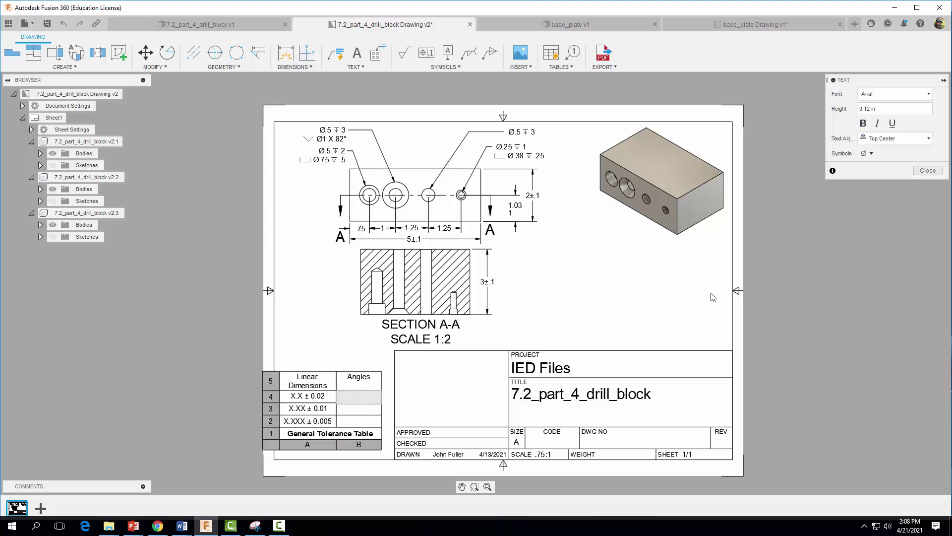
click(867, 153)
click(882, 171)
click(866, 153)
click(881, 168)
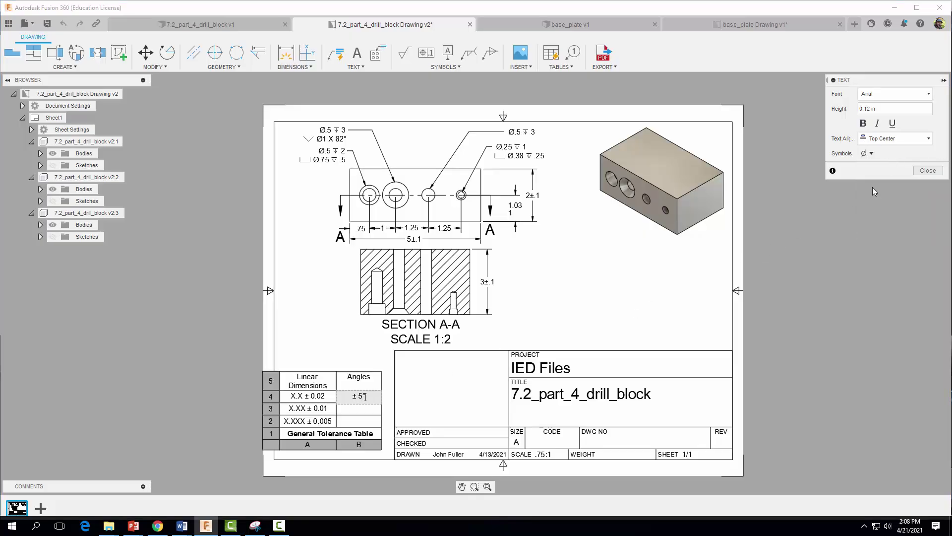
click(761, 355)
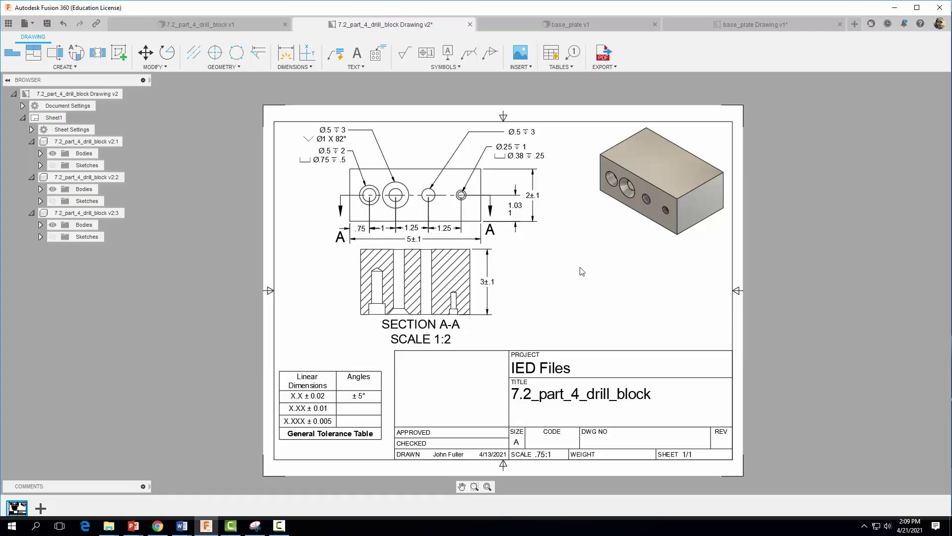
key(F10)
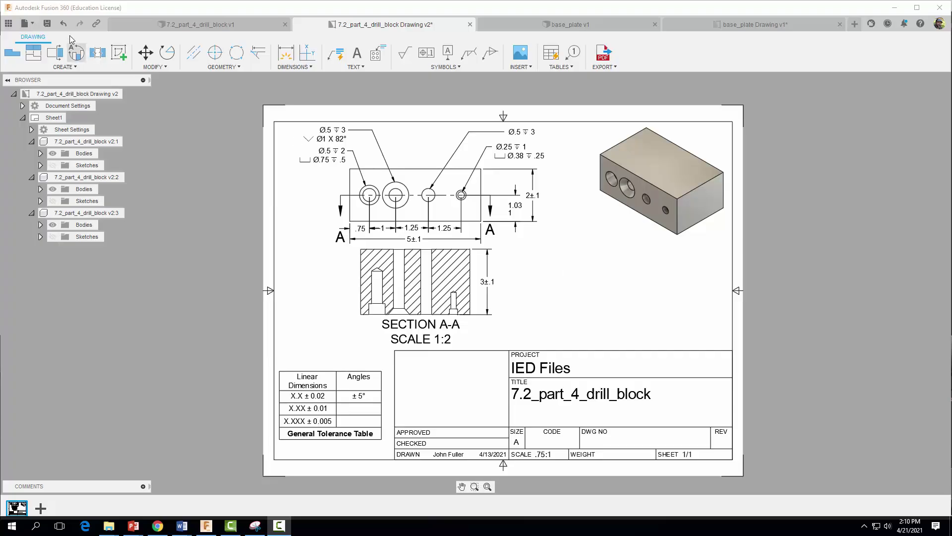
click(547, 273)
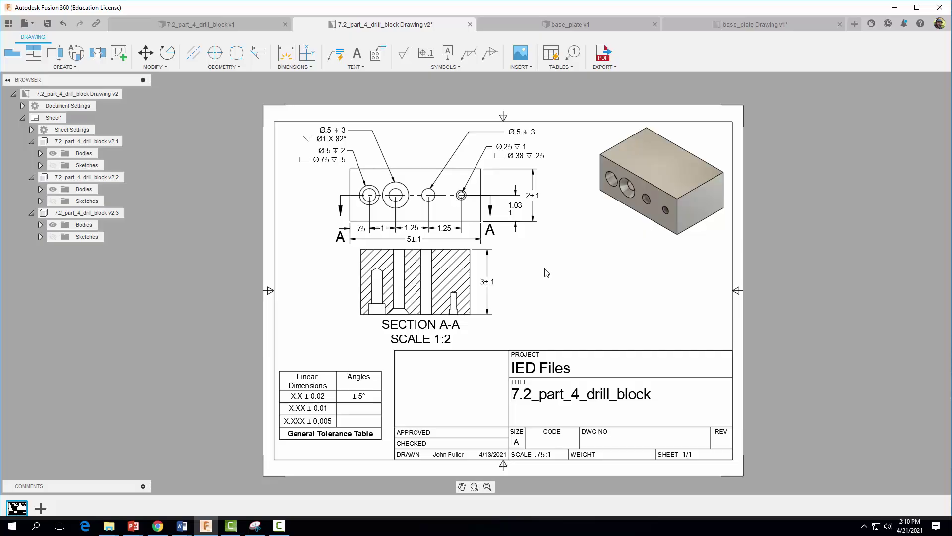